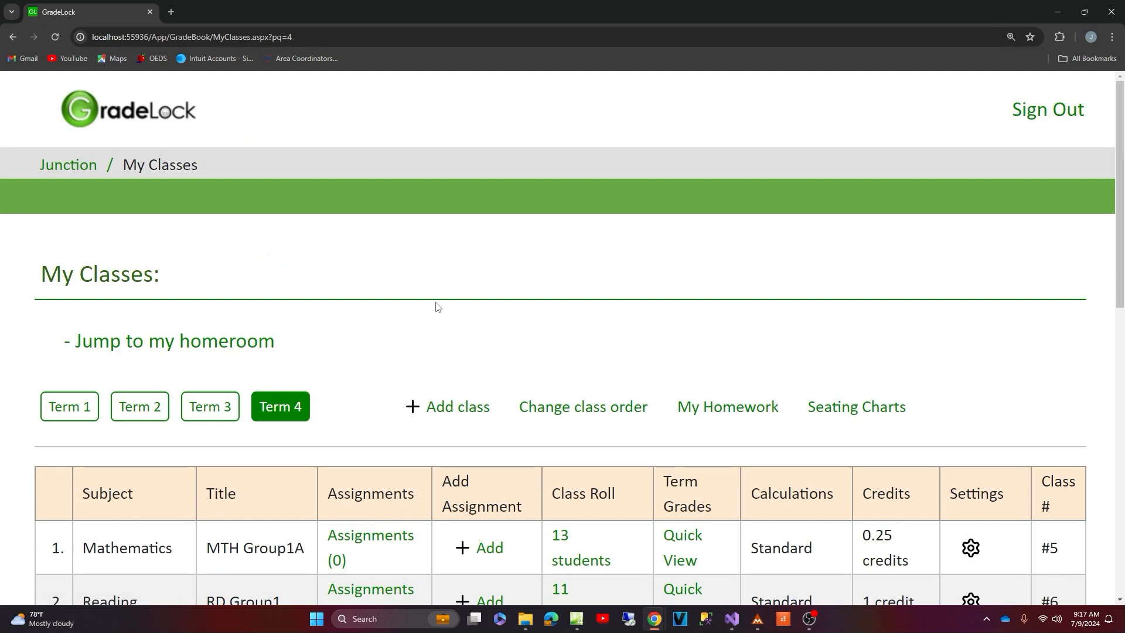
Step: Open the form for adding a new class from My Classes and look over its fields
drag(1121, 134, 1120, 193)
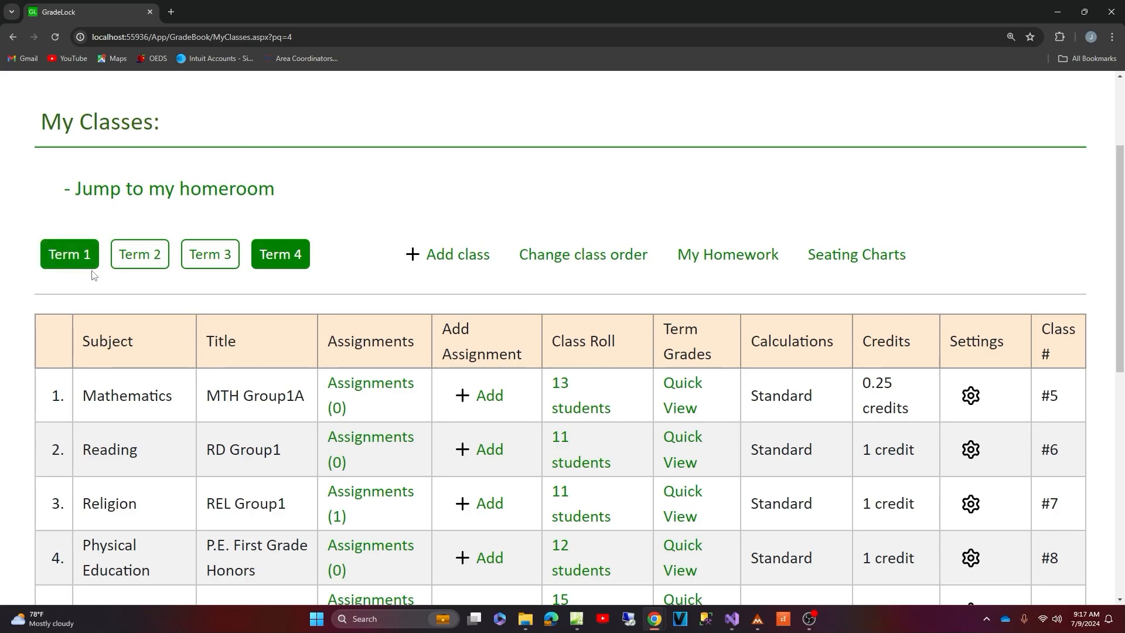
click(461, 257)
scroll(454, 234, down, 4)
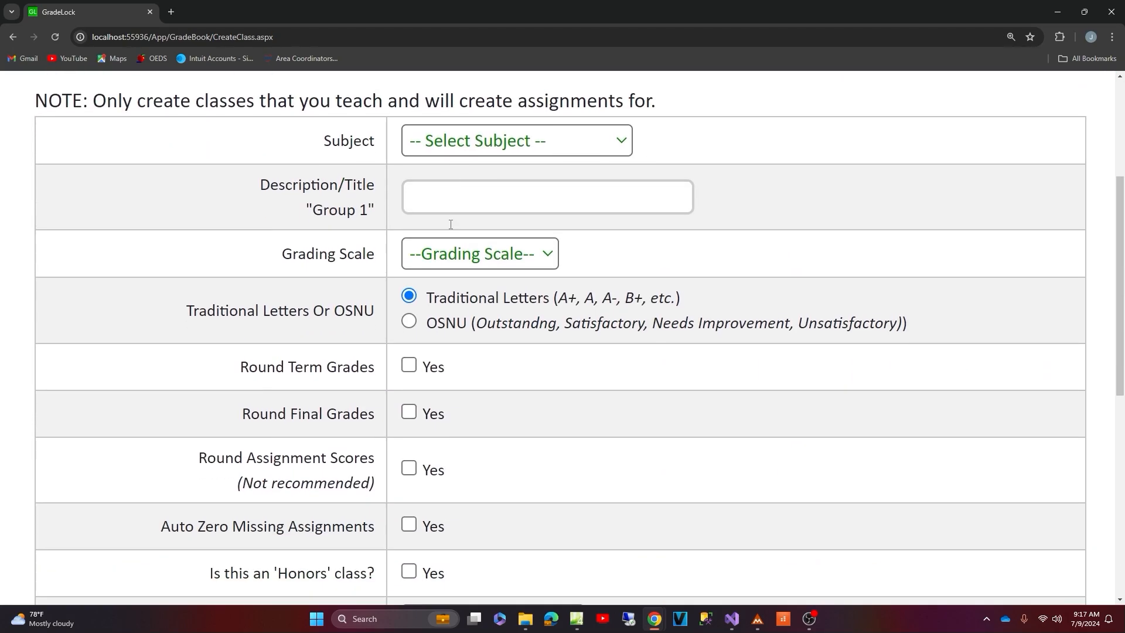
scroll(339, 259, down, 3)
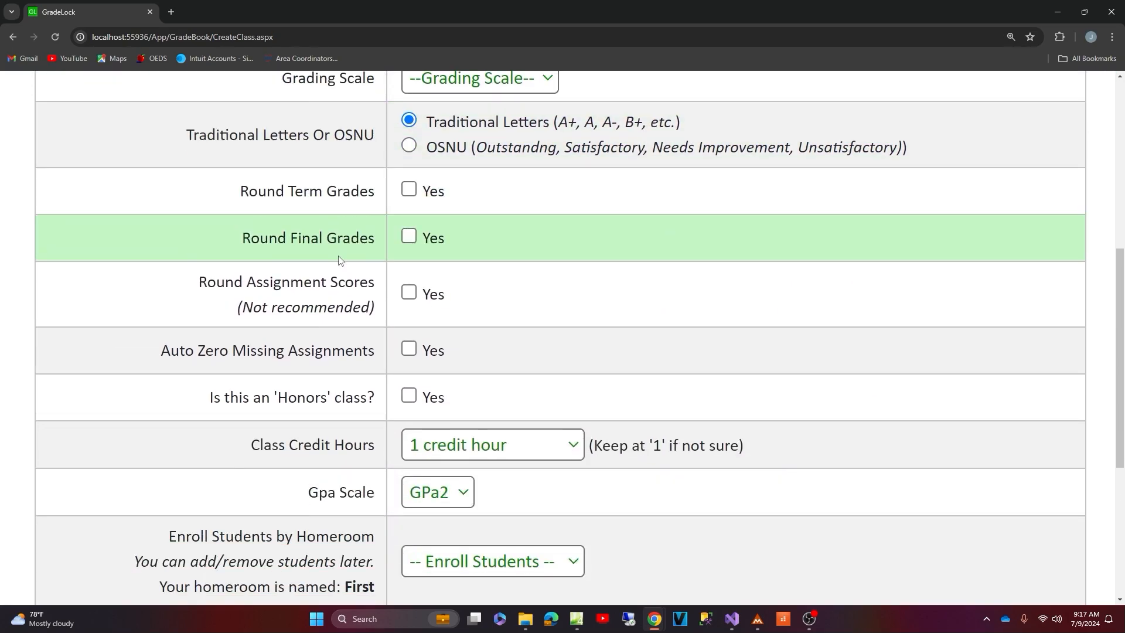
scroll(345, 256, up, 4)
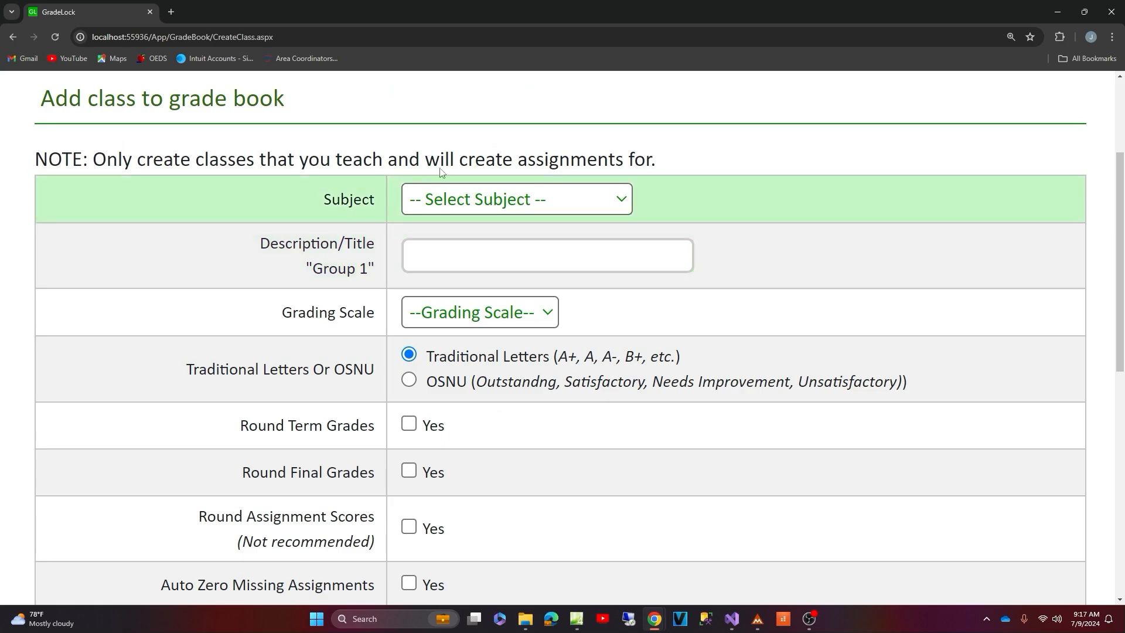
Step: Fill in the class basics with subject Social Studies, title "Fourth Grade SS" and grading scale Main Scale
click(546, 199)
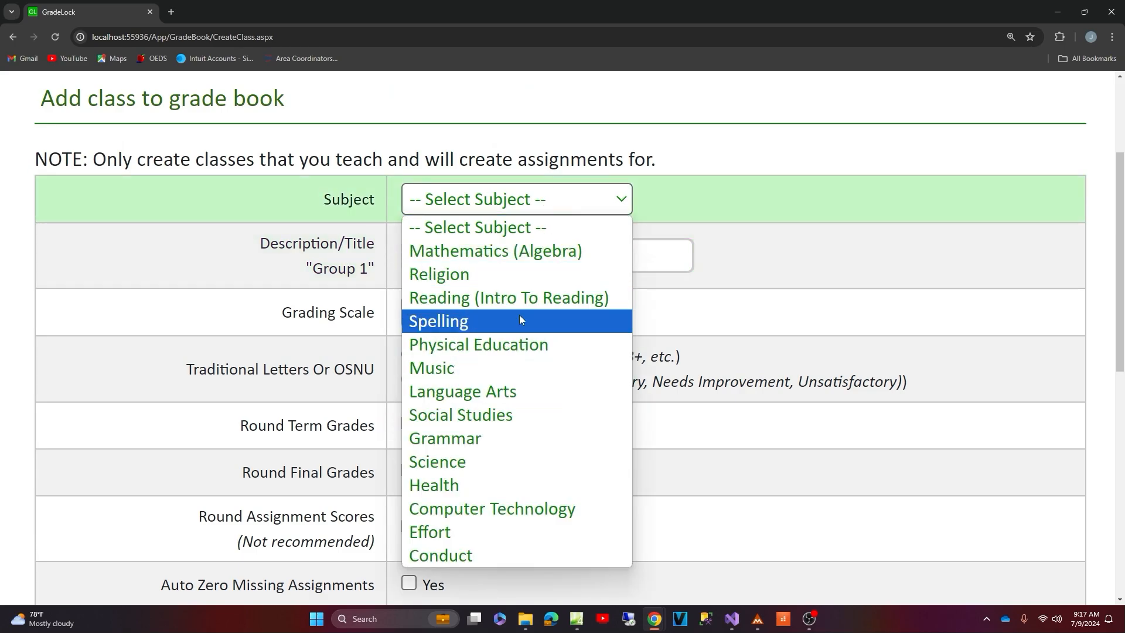
click(513, 414)
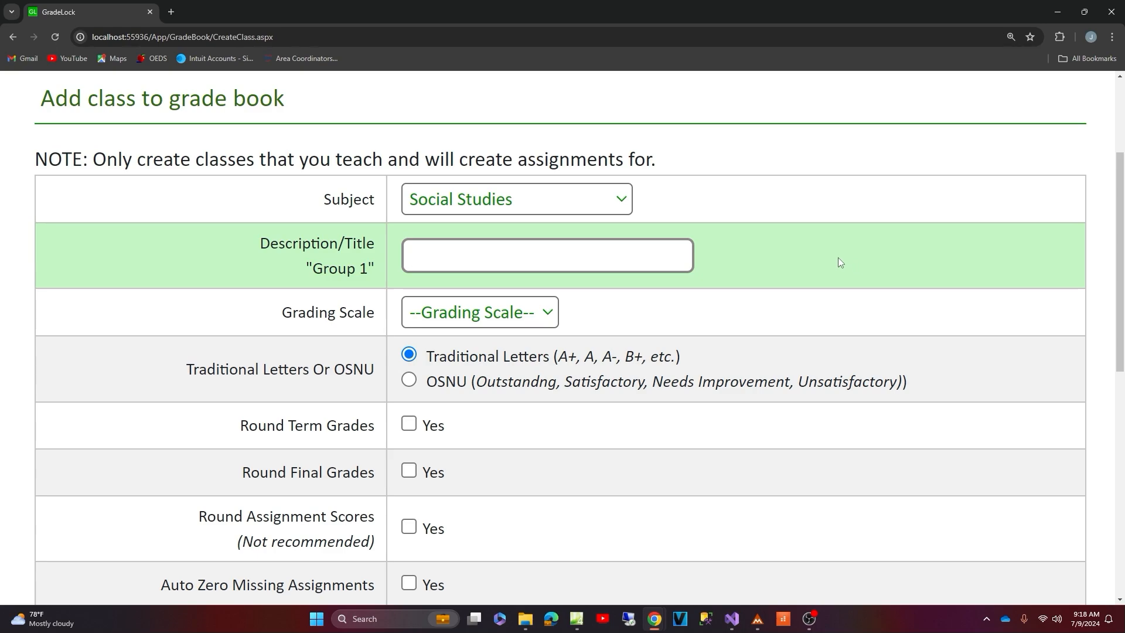
text(Fourth Grade SS)
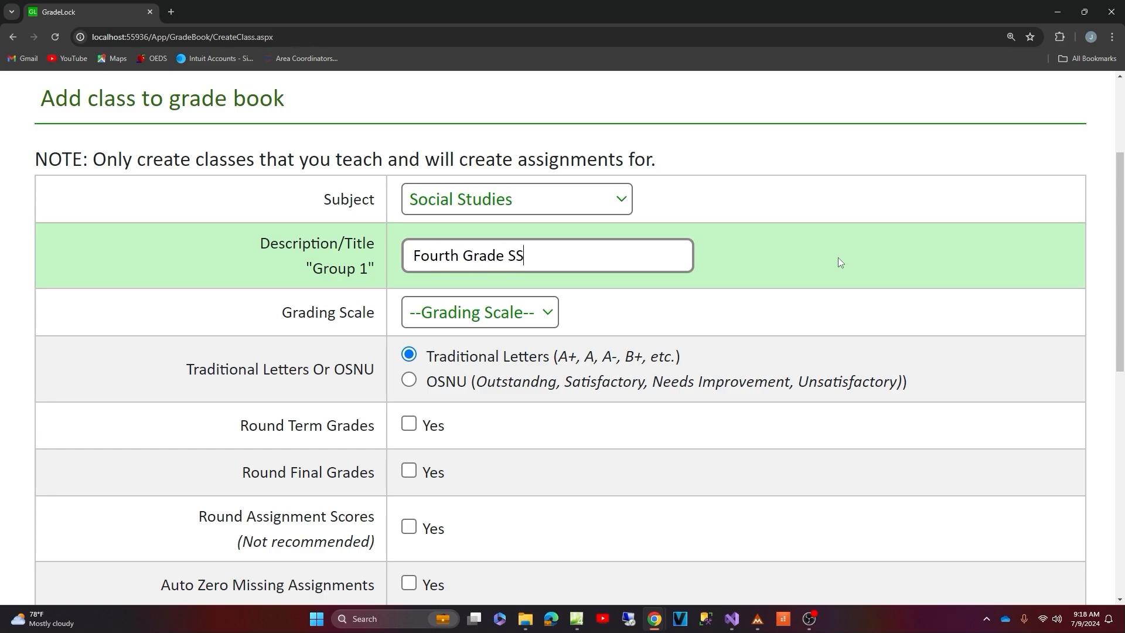
click(463, 320)
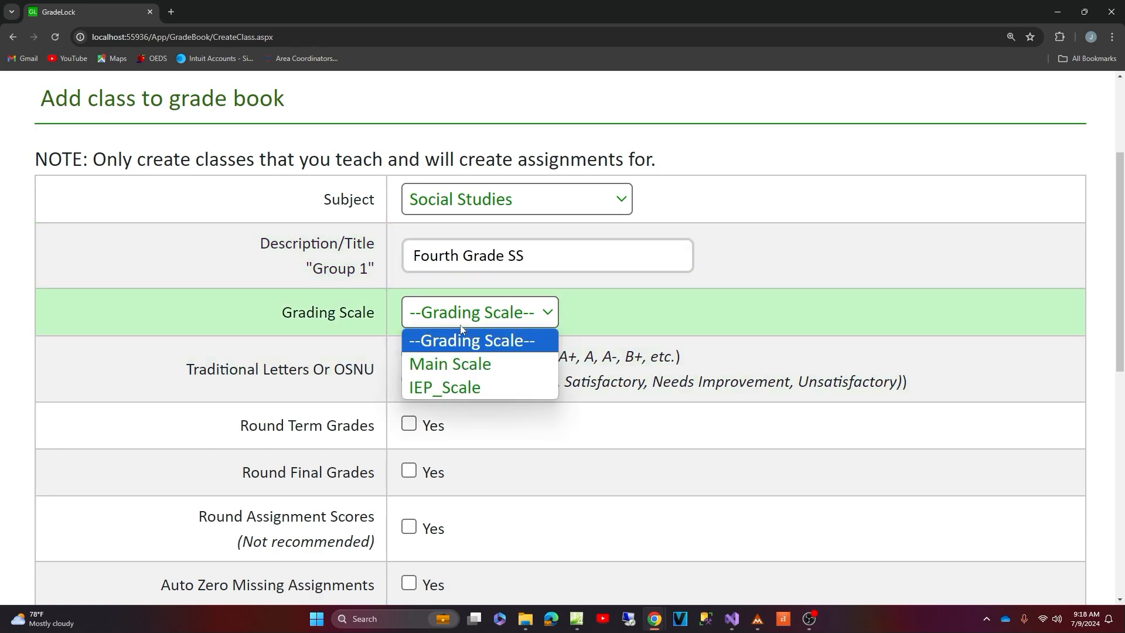
click(437, 368)
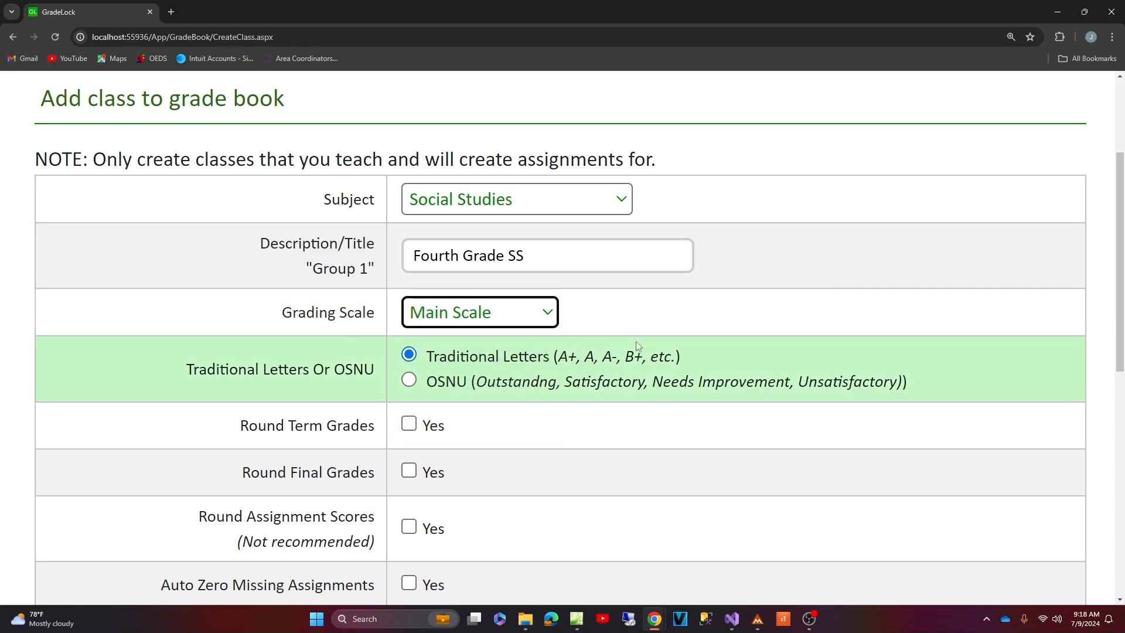
Step: Enable rounding for both term grades and final grades of the new class
scroll(794, 308, down, 3)
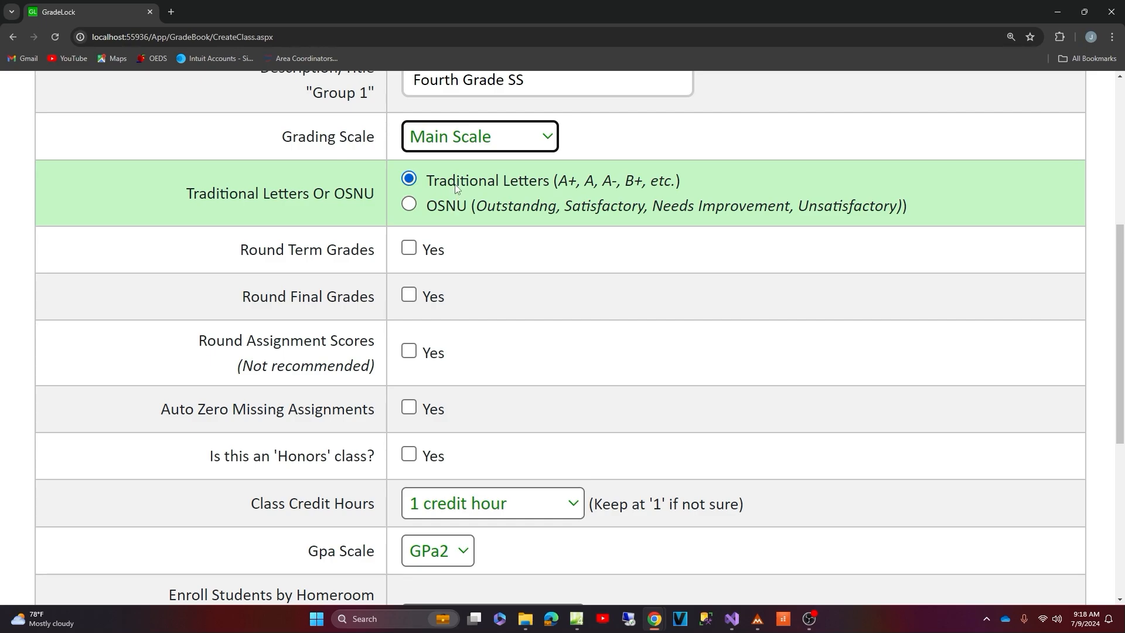
scroll(620, 271, down, 1)
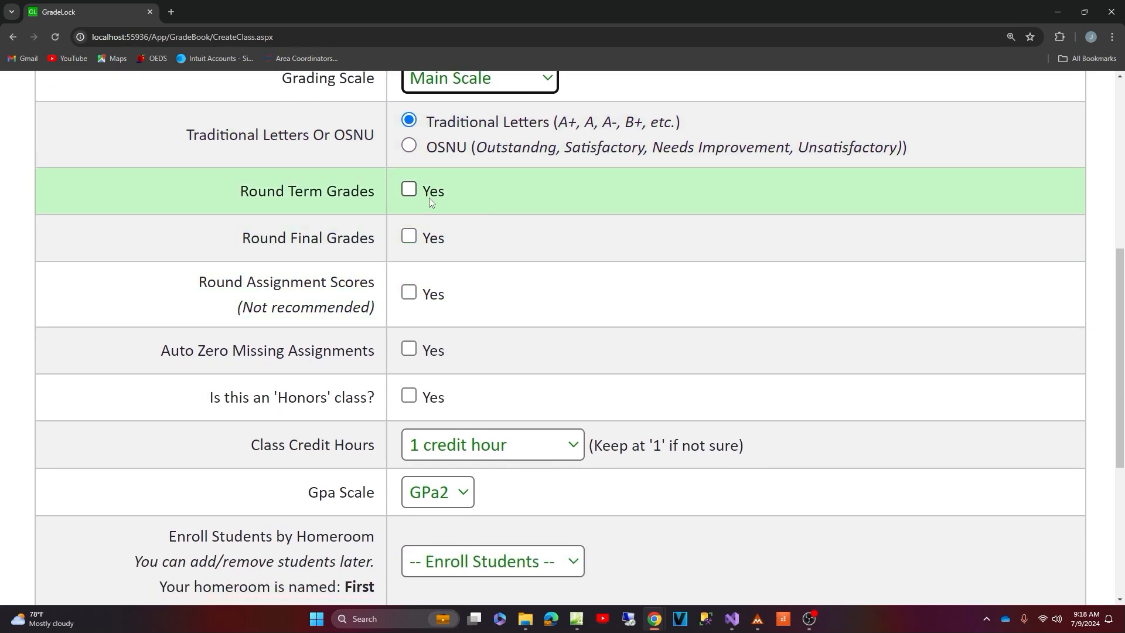
click(408, 190)
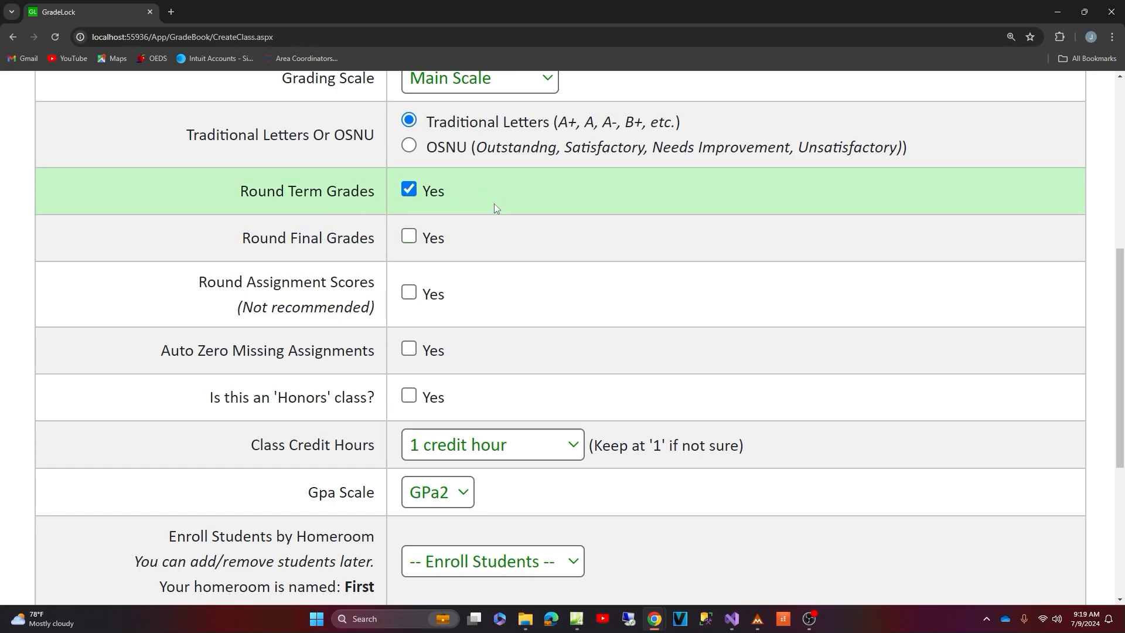
drag(275, 191, 359, 191)
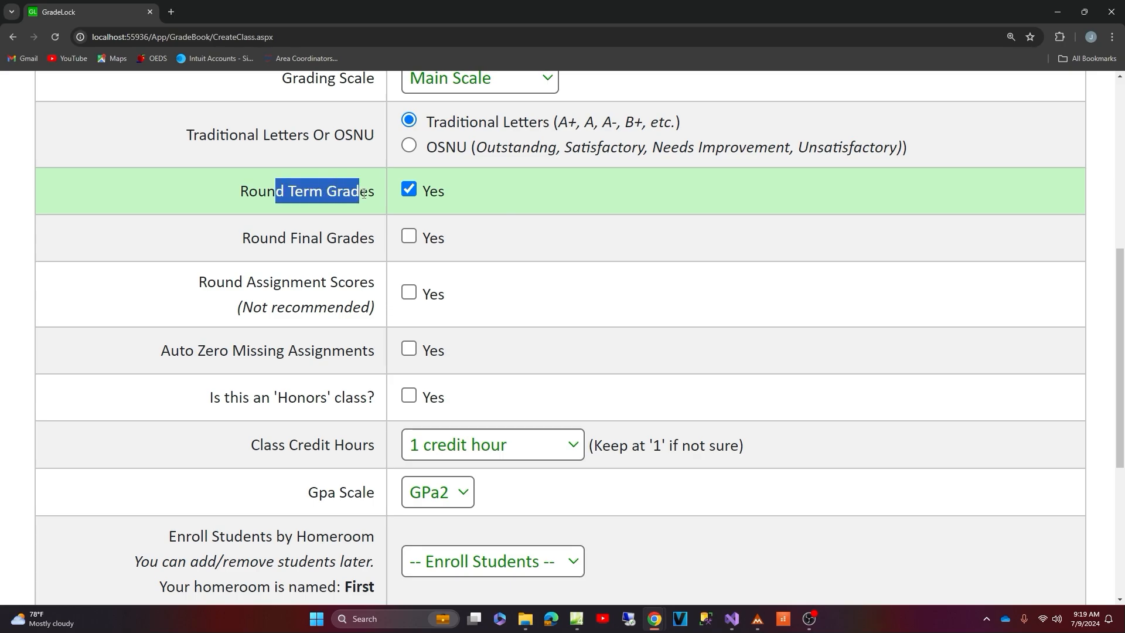
click(324, 242)
drag(251, 238, 338, 240)
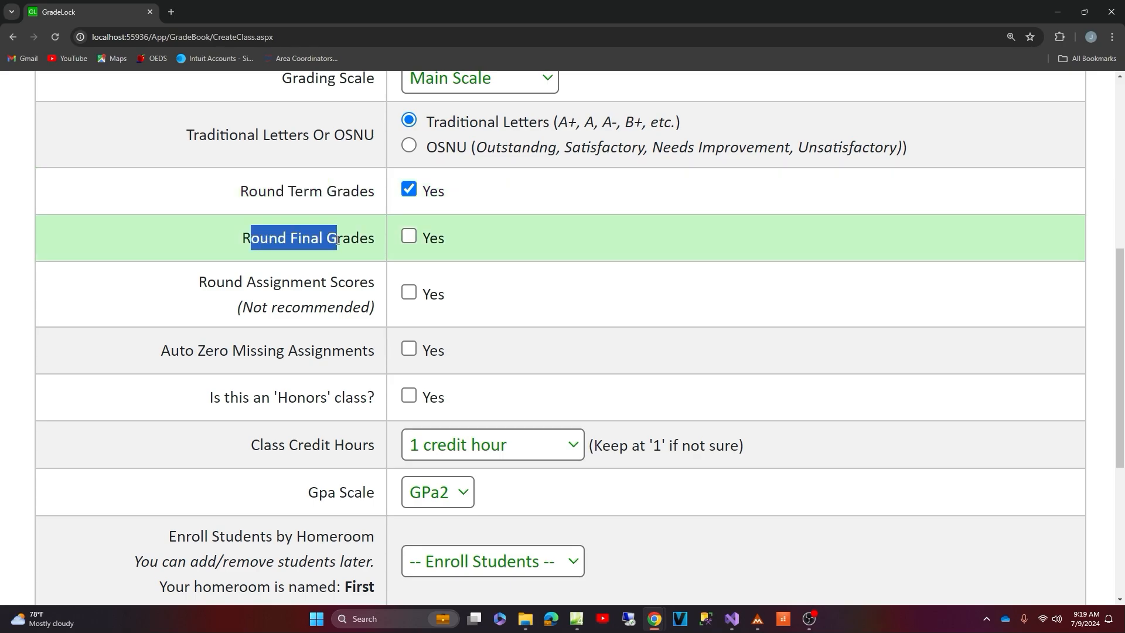
click(409, 236)
click(522, 241)
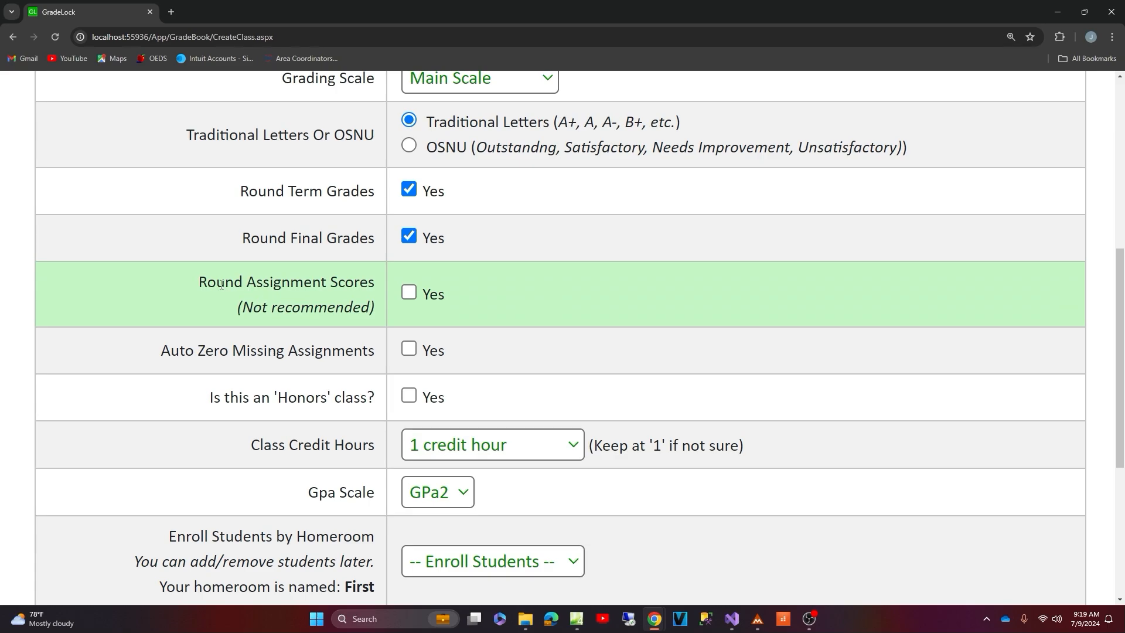
Step: Read the option for rounding assignment scores and enable automatic zeros for missing assignments
drag(222, 285, 315, 283)
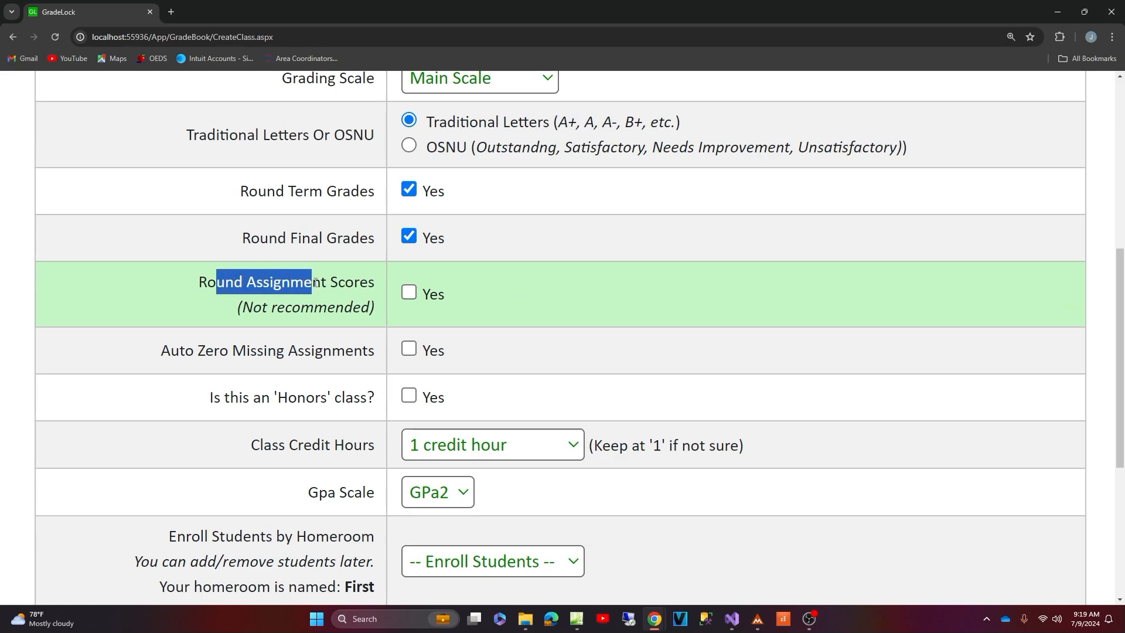
click(354, 286)
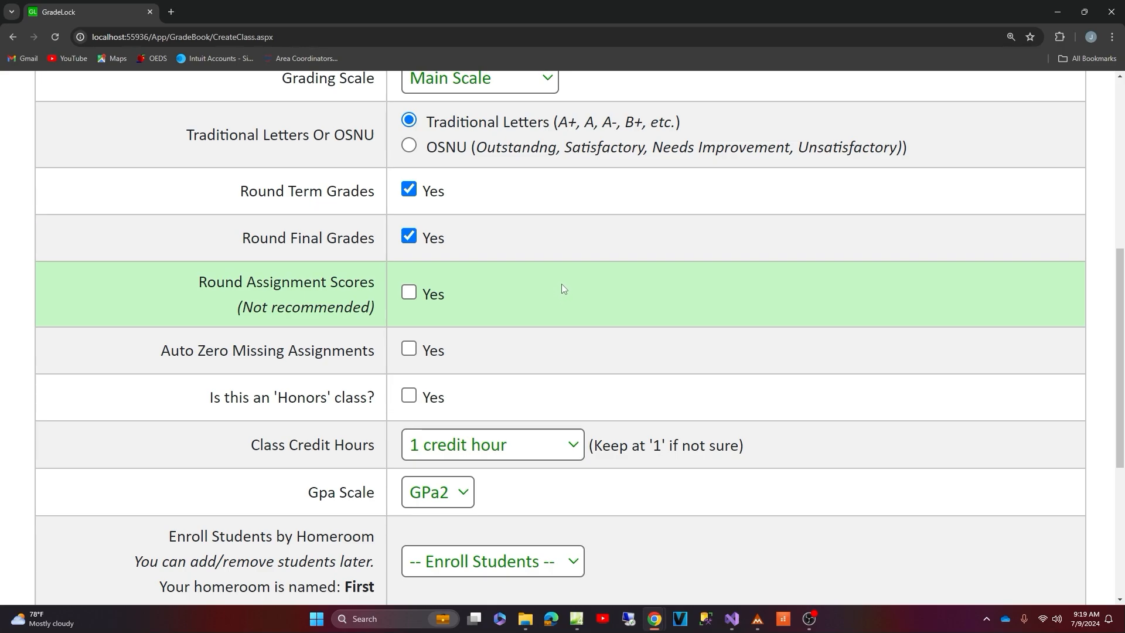
scroll(551, 281, down, 1)
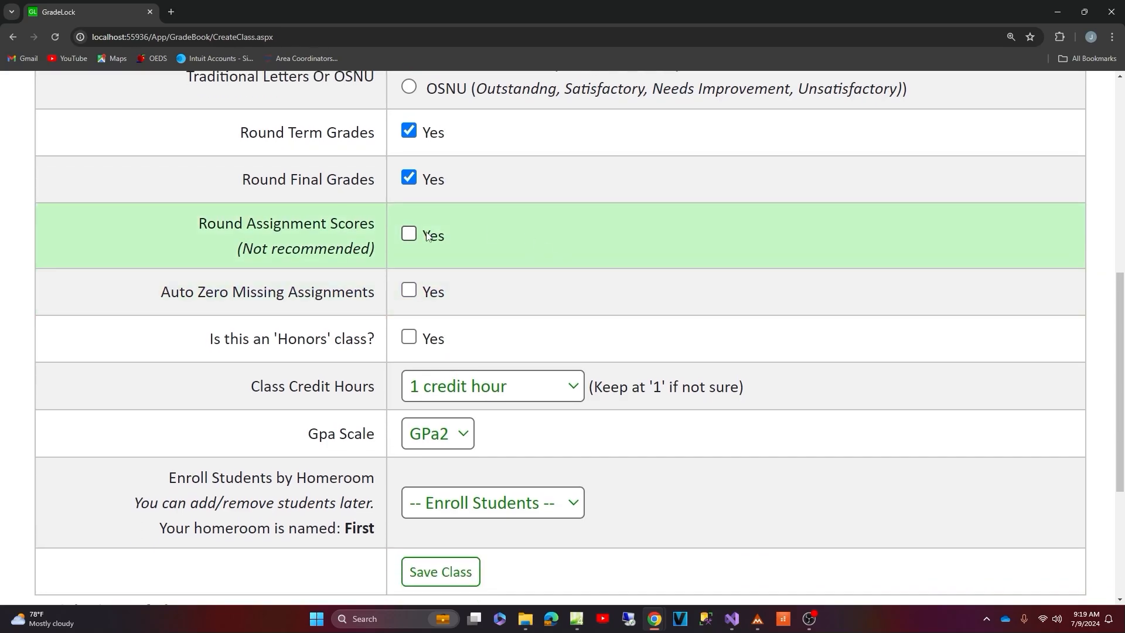
drag(177, 295, 246, 296)
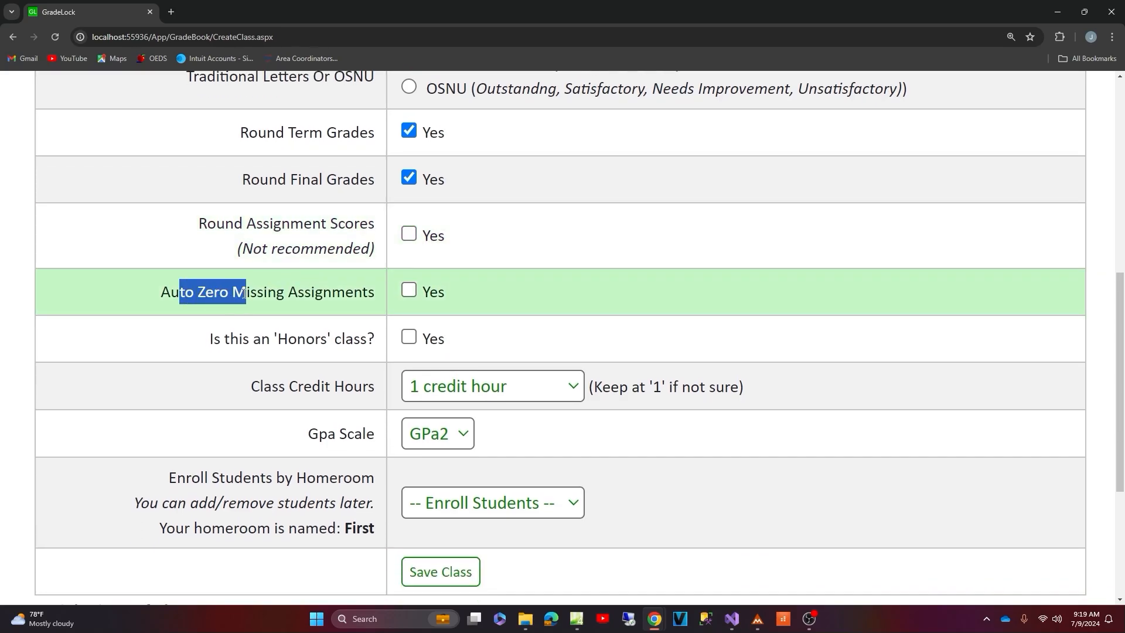
click(343, 316)
click(409, 291)
Step: Examine the honors class option and the class credit hours setting with its hint
scroll(550, 297, down, 1)
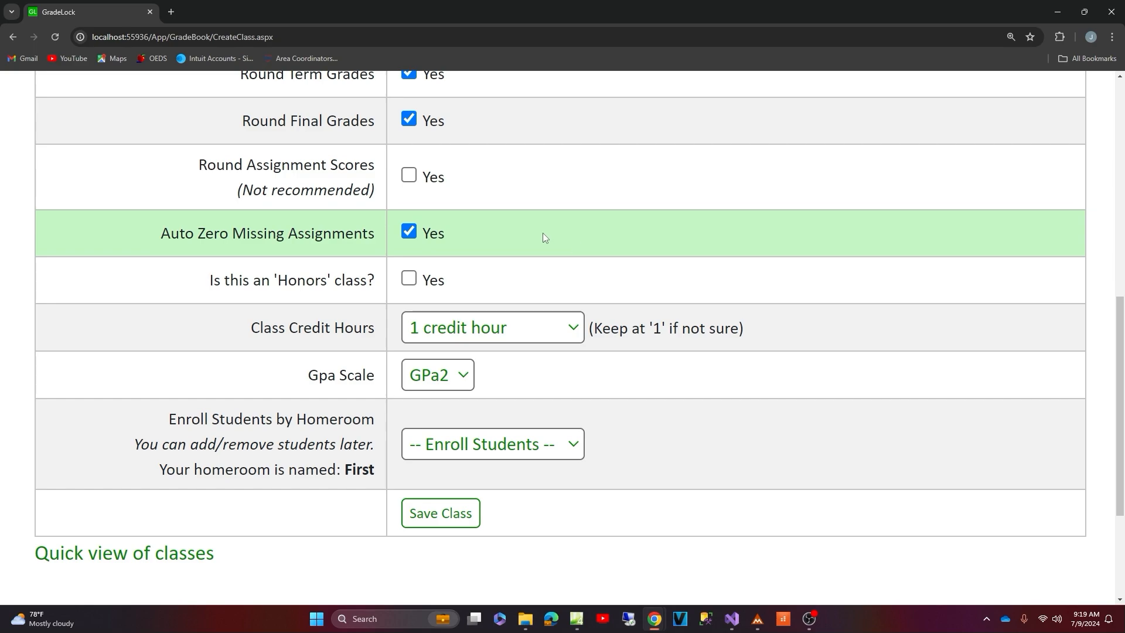
drag(265, 282, 328, 282)
click(470, 276)
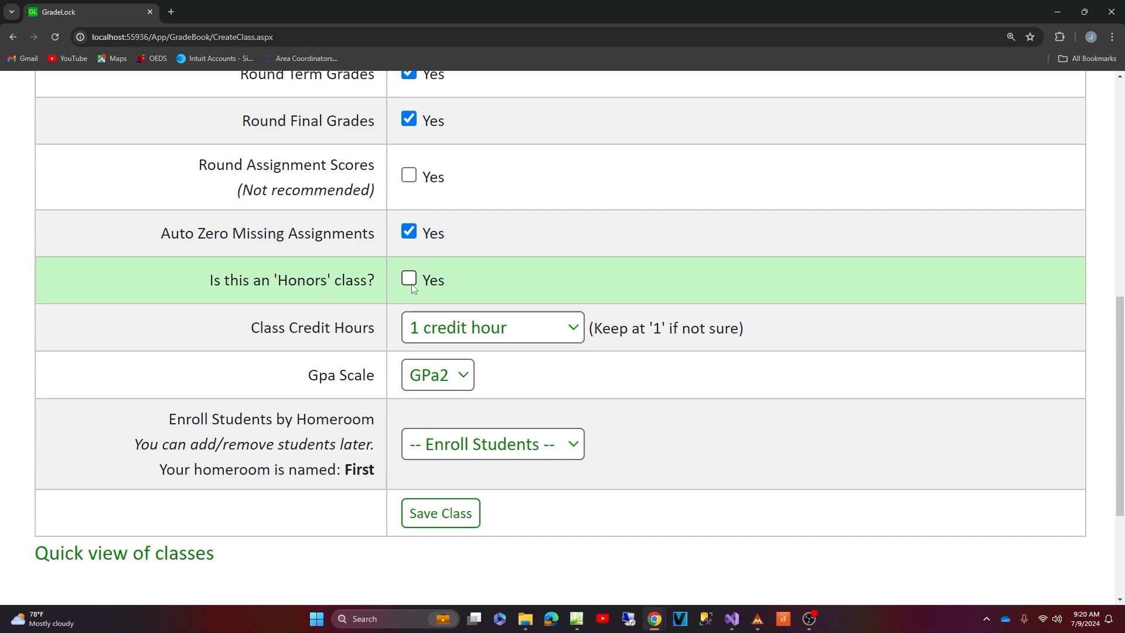
scroll(586, 257, down, 1)
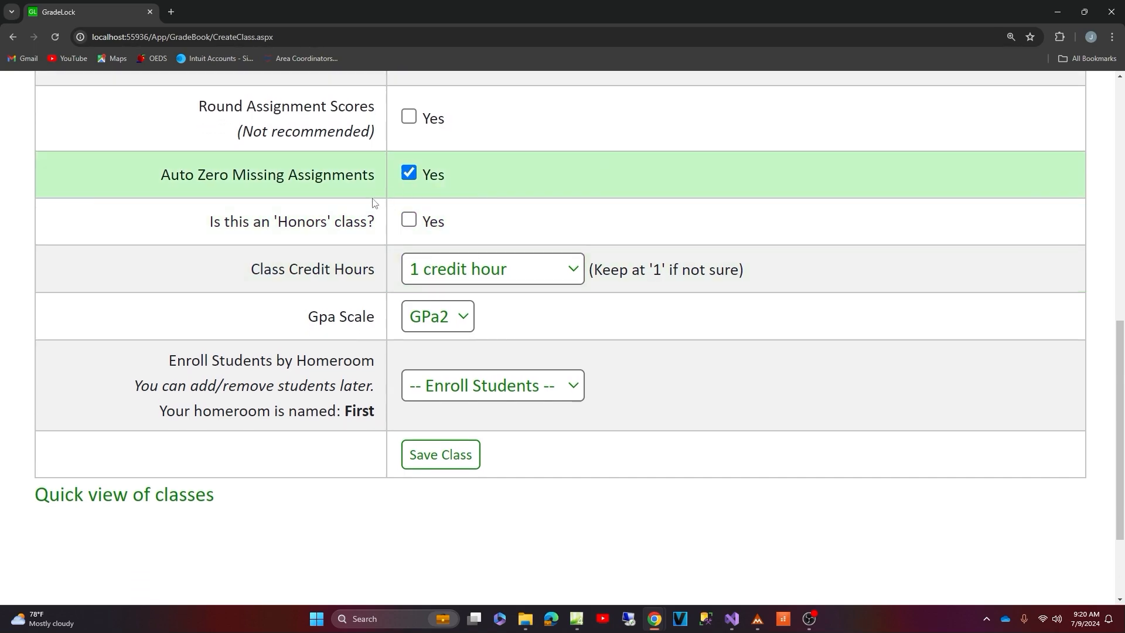
drag(260, 270, 354, 269)
click(694, 291)
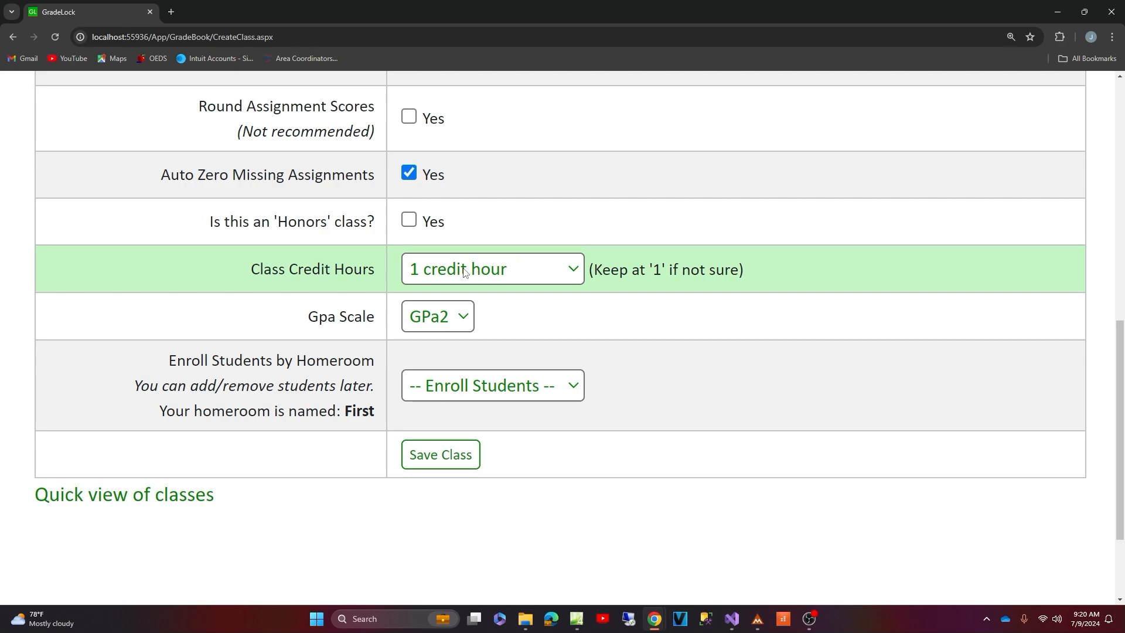
drag(649, 270, 691, 269)
click(734, 288)
Step: Set the class's GPA scale to GPA1
drag(319, 316, 370, 317)
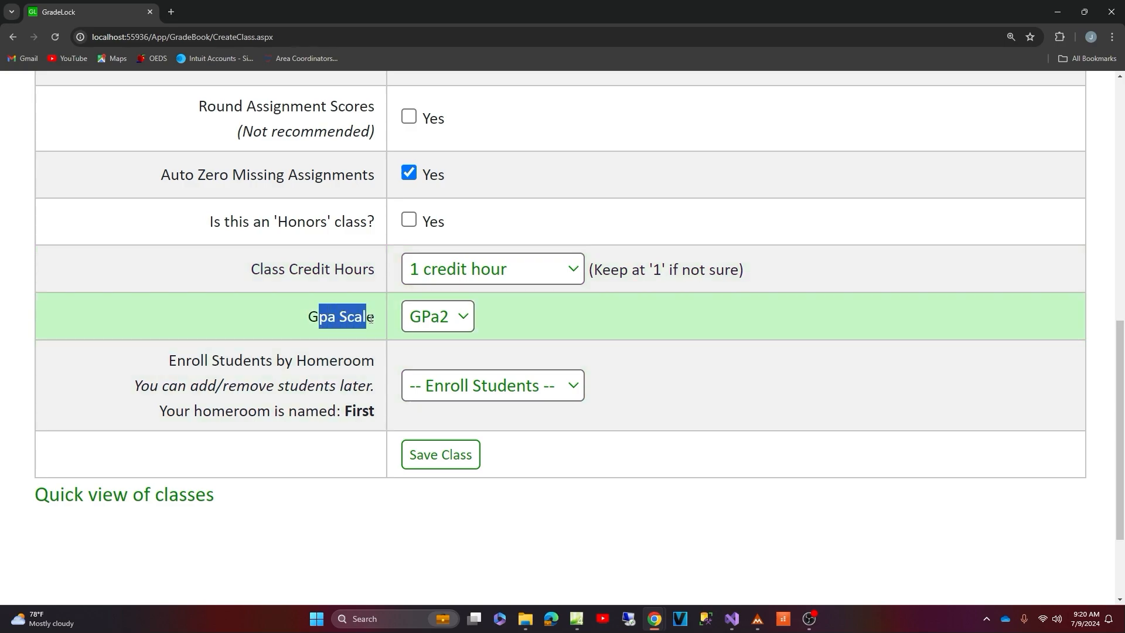
click(449, 321)
click(438, 354)
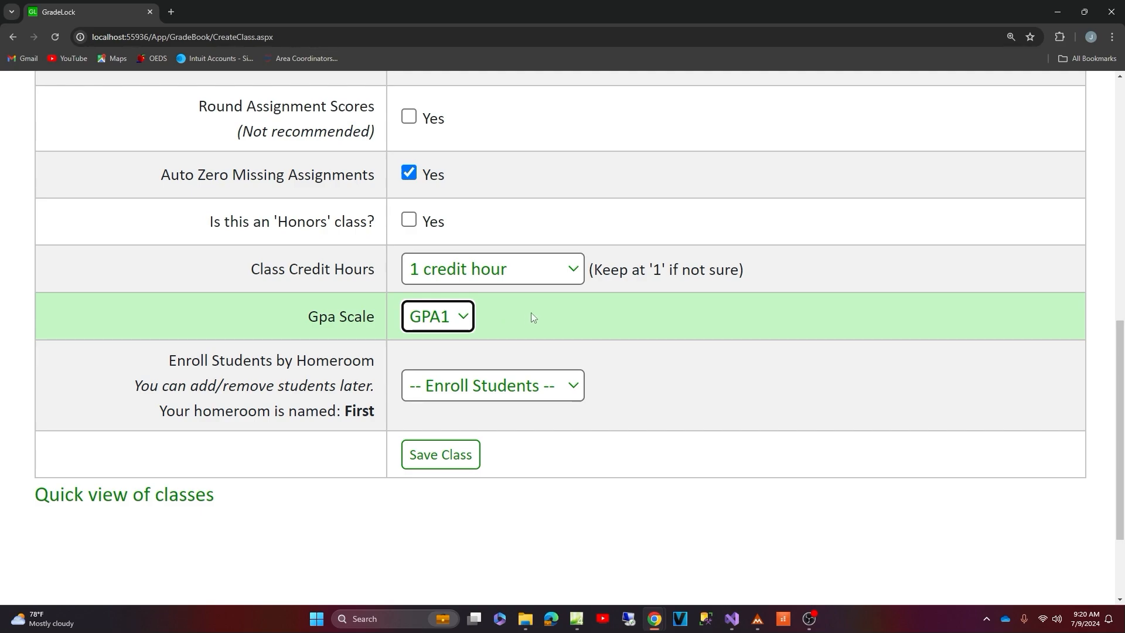
click(471, 322)
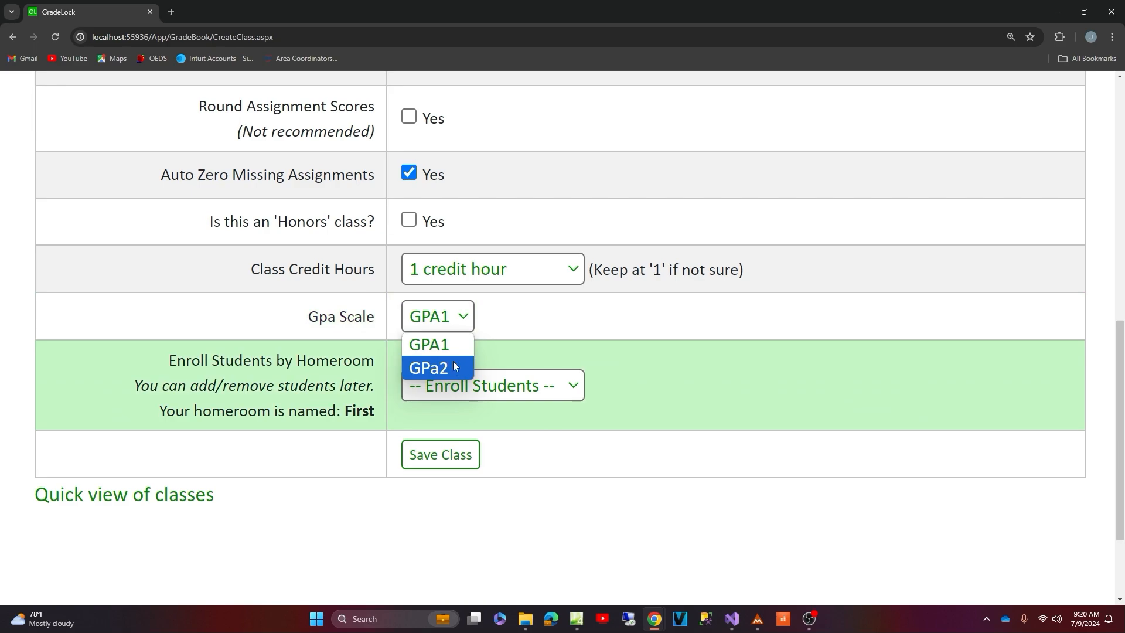
click(446, 351)
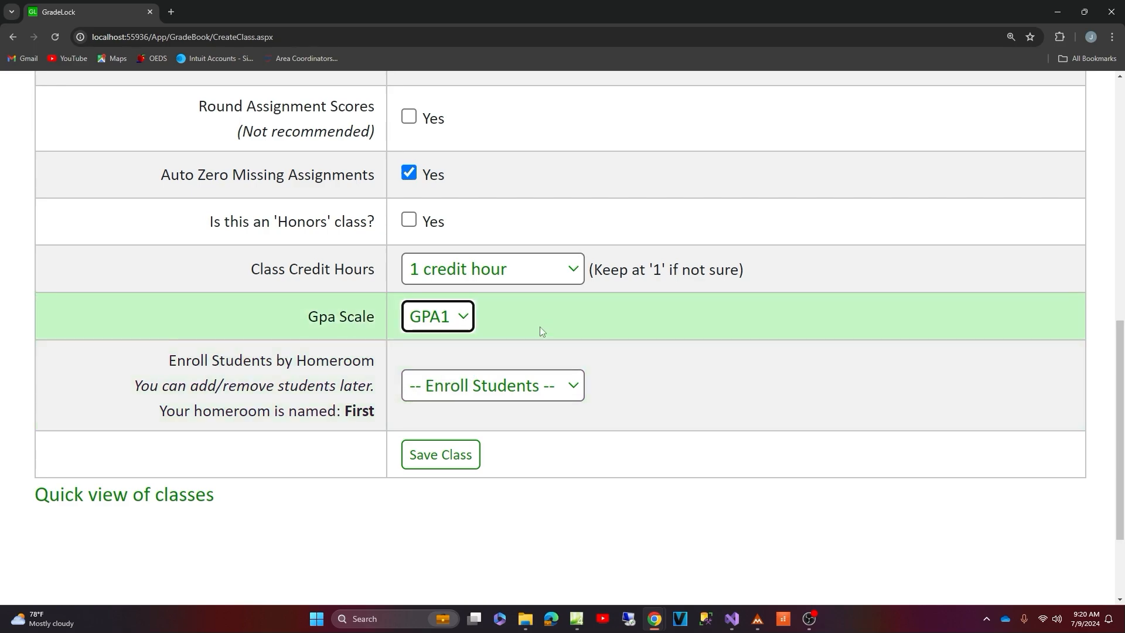
Step: Choose the First homeroom for enrolling students in the new class
key(Tab)
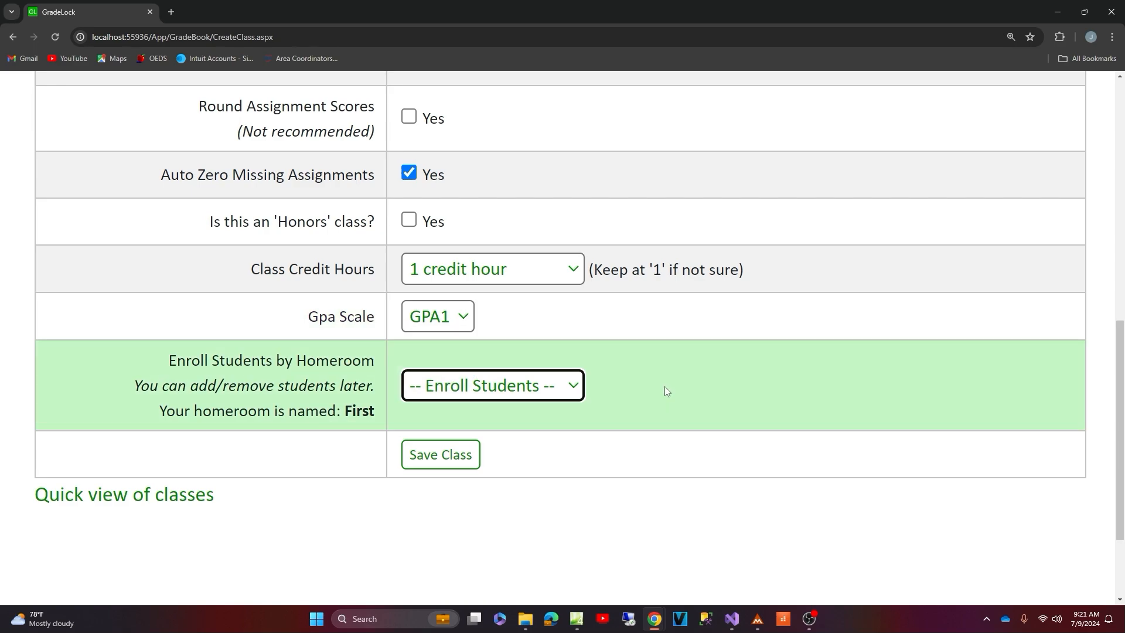
click(462, 393)
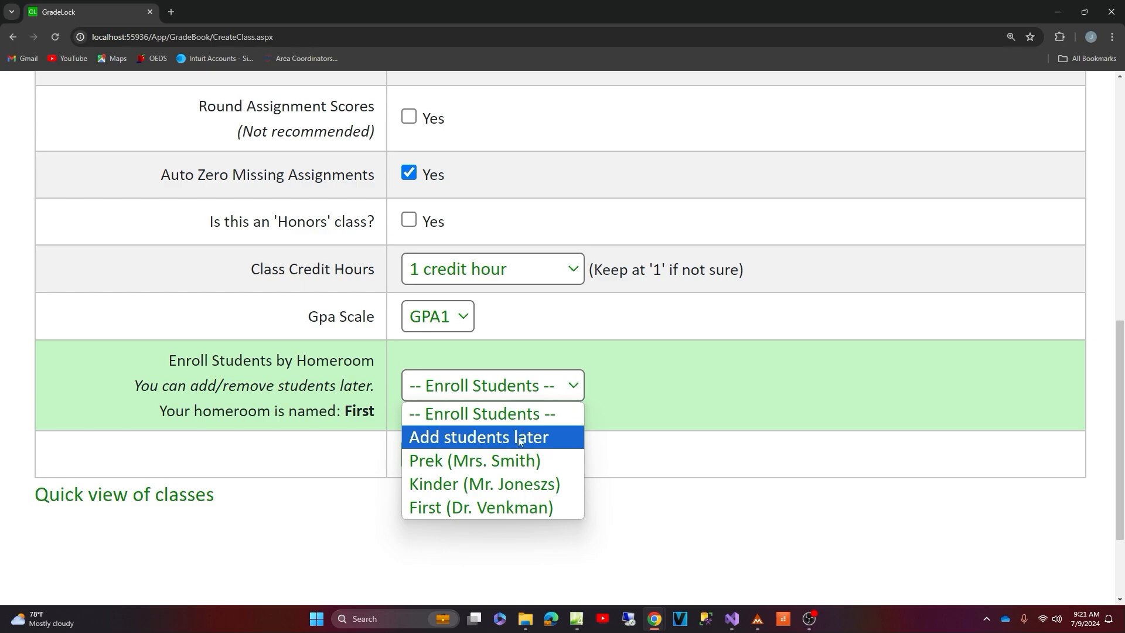
click(486, 509)
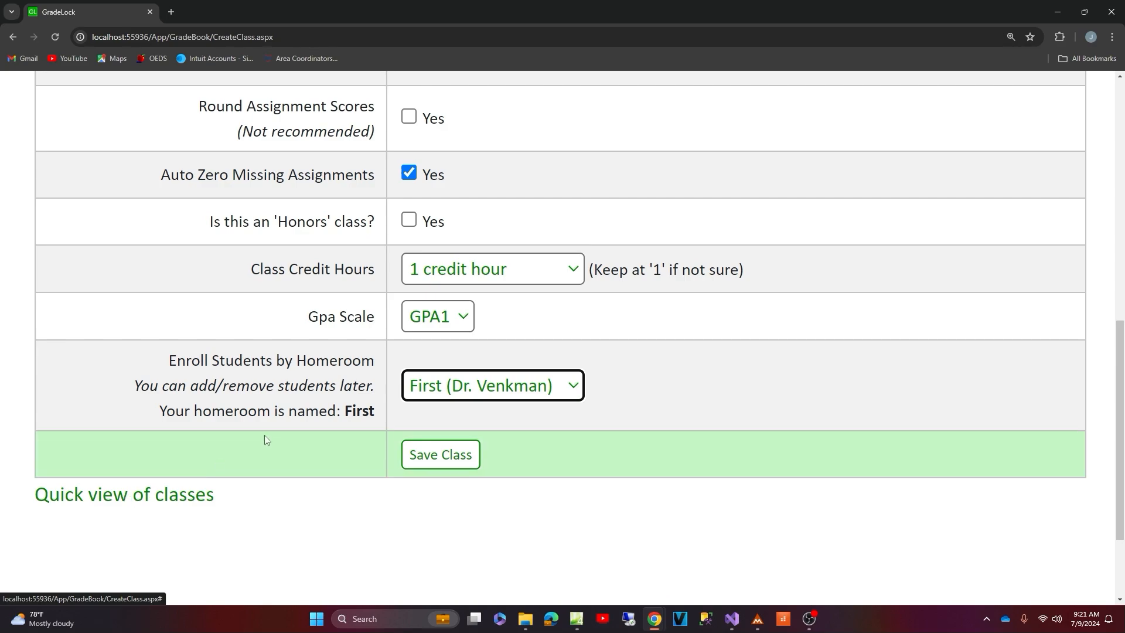
Step: Submit the new class for saving and review its settings in the confirmation summary
click(445, 456)
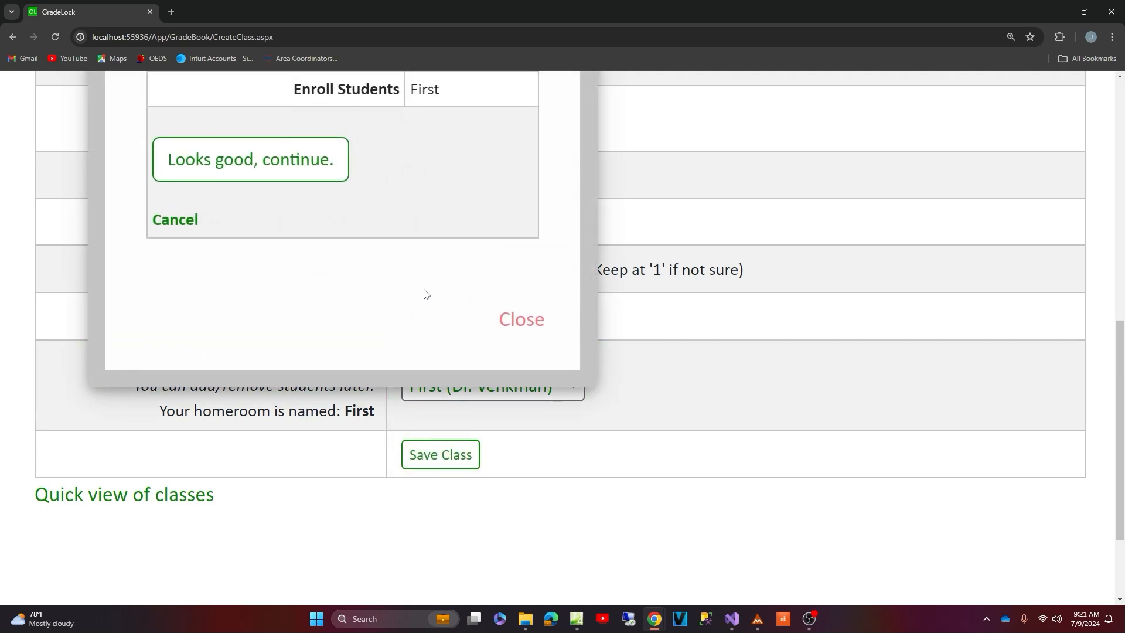
scroll(422, 293, up, 6)
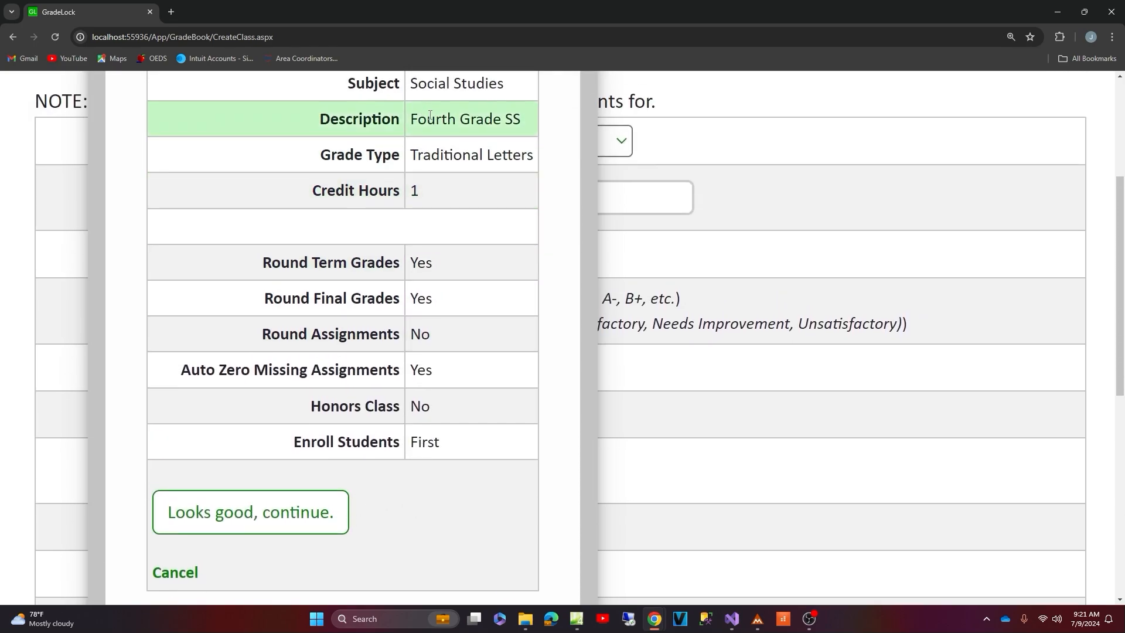
scroll(432, 156, up, 2)
scroll(410, 246, down, 2)
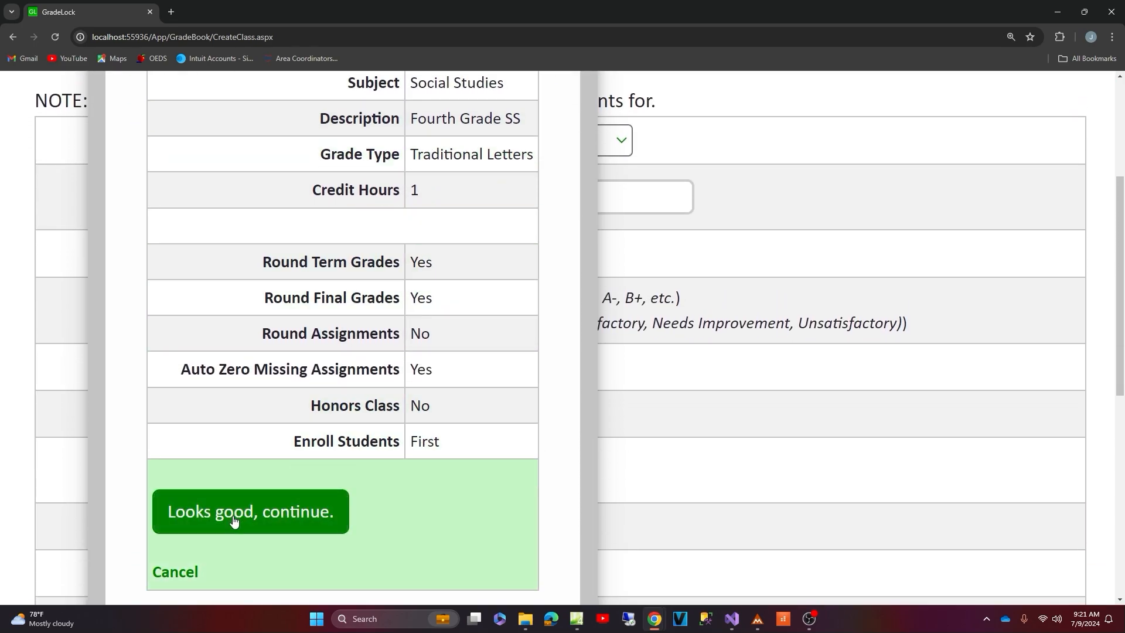